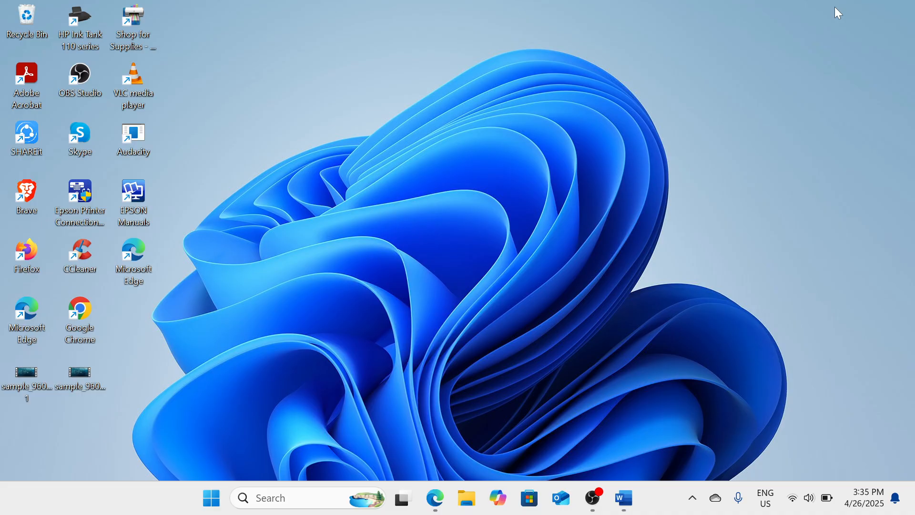
Step: Open the Windows Services console by running SERVICES.MSC
key("super+r")
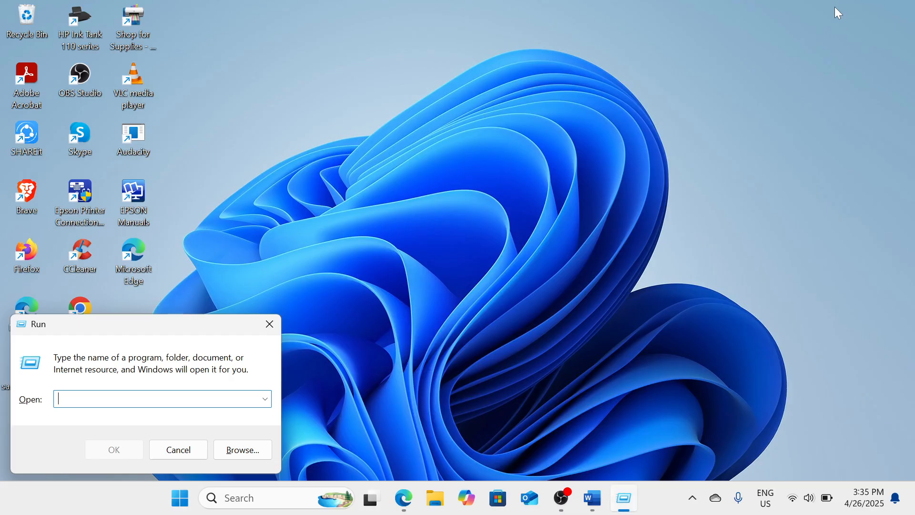
type("SERVI")
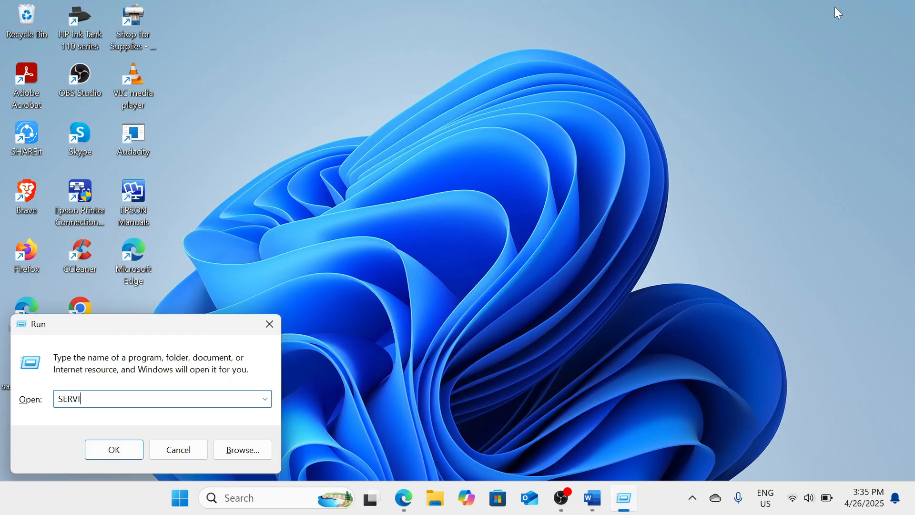
type("CES.MSC")
key("Return")
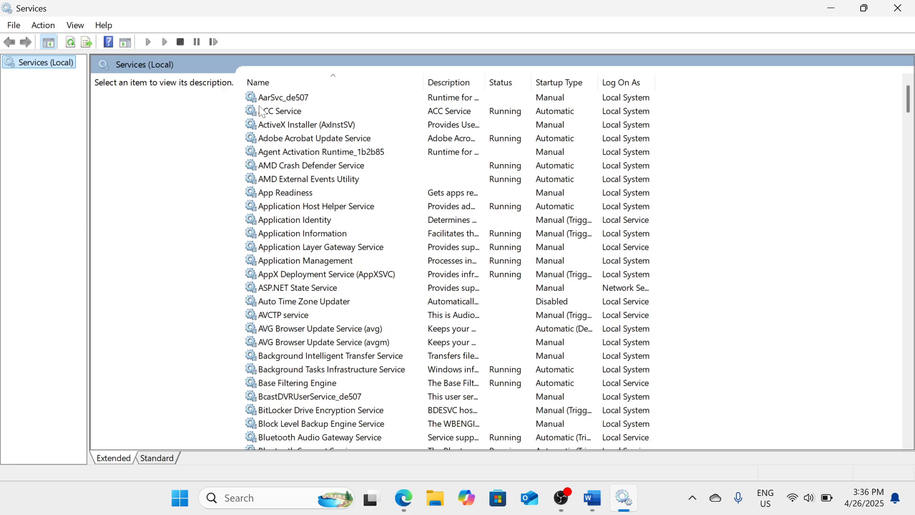
Step: Set the SysMain service's startup type to Disabled in its properties and close the dialog
left_click(295, 169)
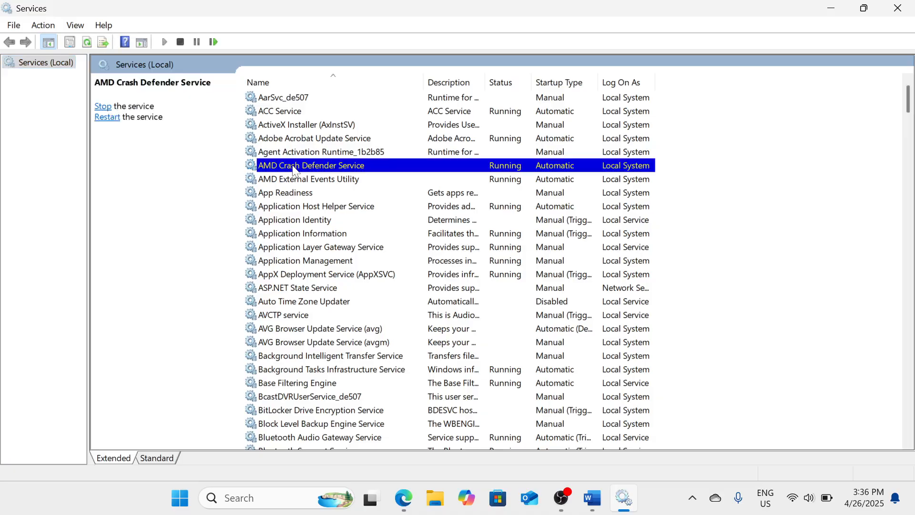
key("s")
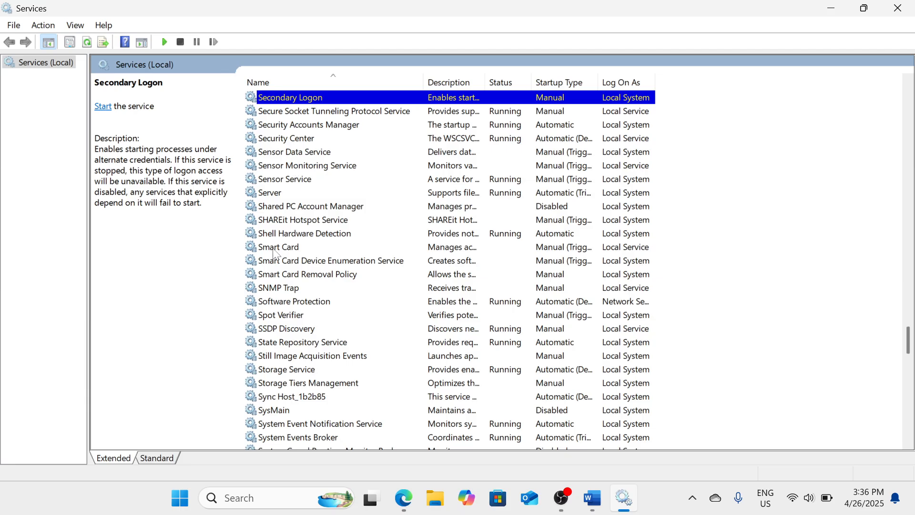
left_click(308, 411)
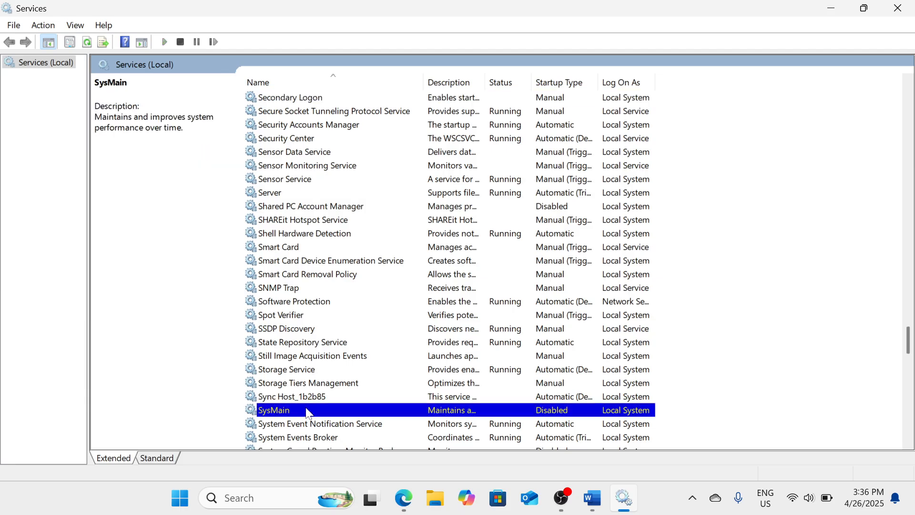
right_click(307, 411)
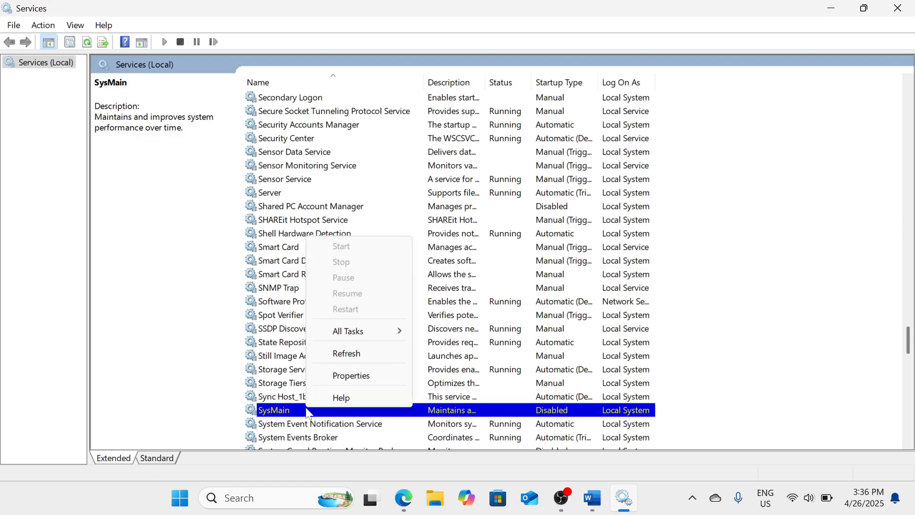
left_click(343, 378)
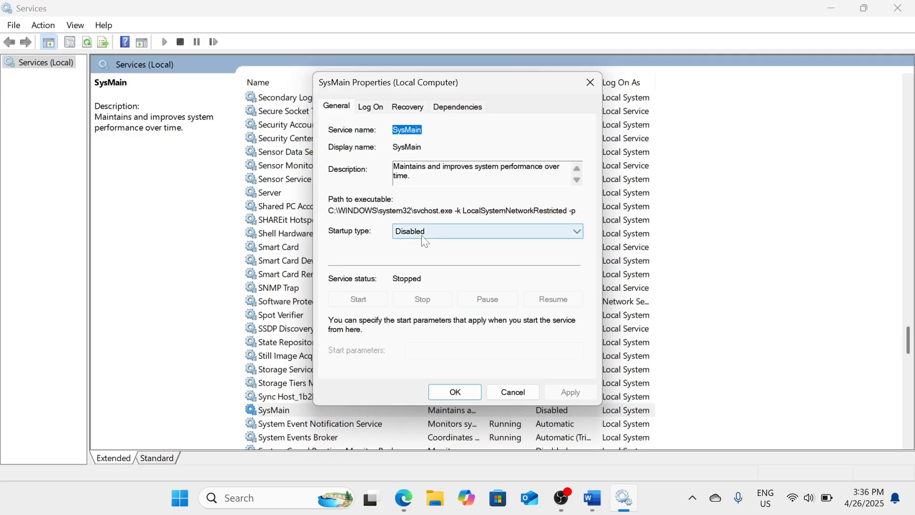
left_click(423, 236)
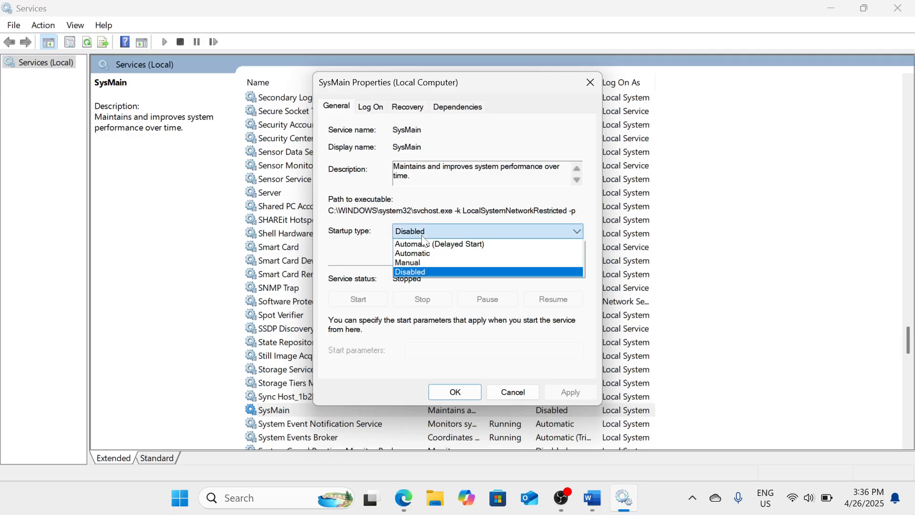
left_click(440, 271)
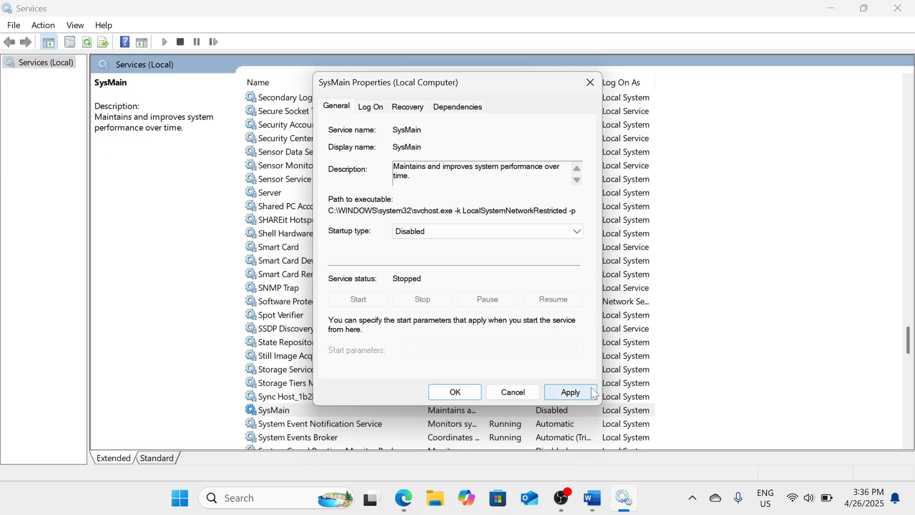
left_click(498, 393)
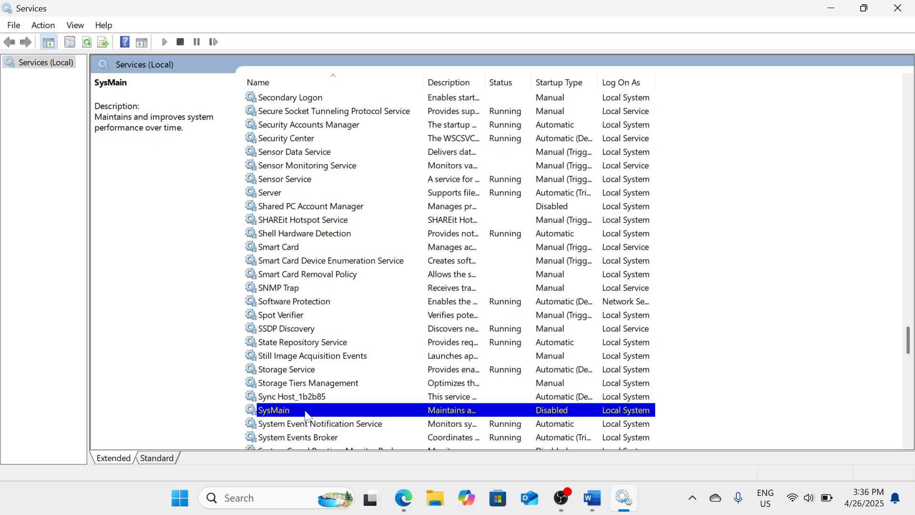
Step: Set the Connected Devices Platform Service's startup type to Disabled, apply the change and close the Services console
key("c")
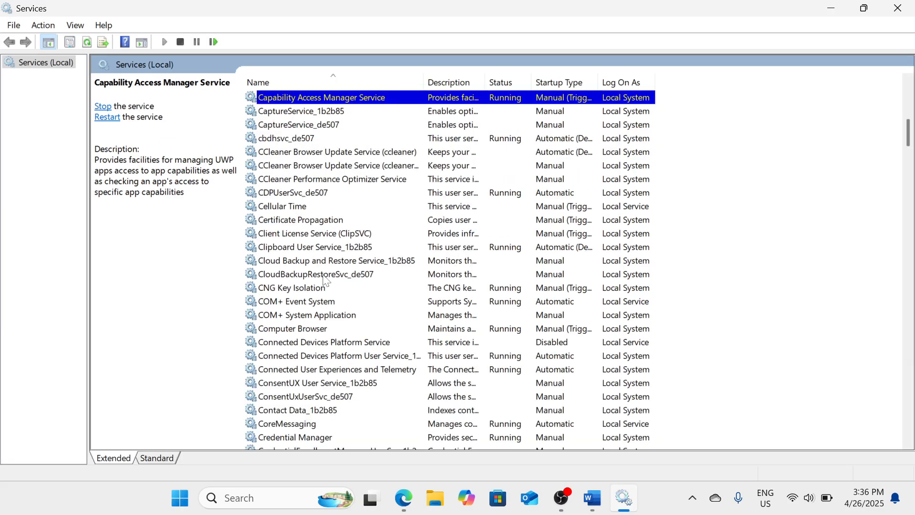
left_click(320, 344)
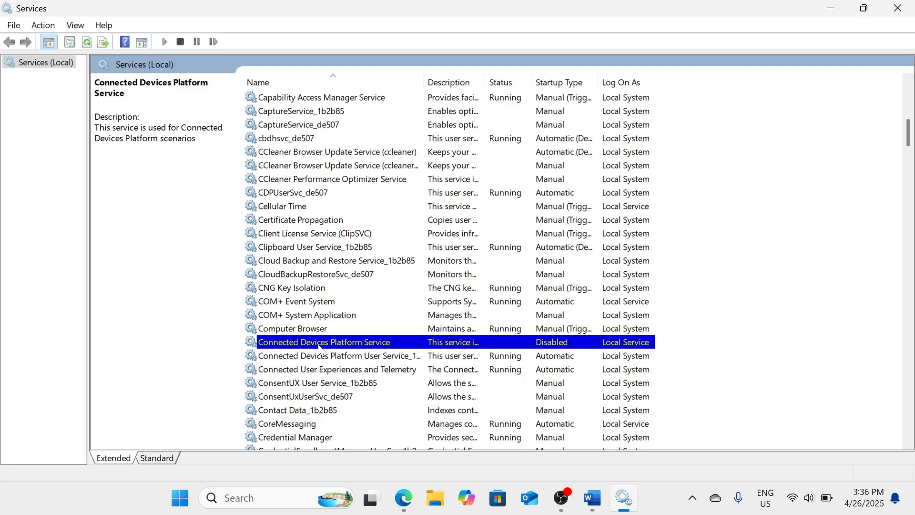
right_click(318, 345)
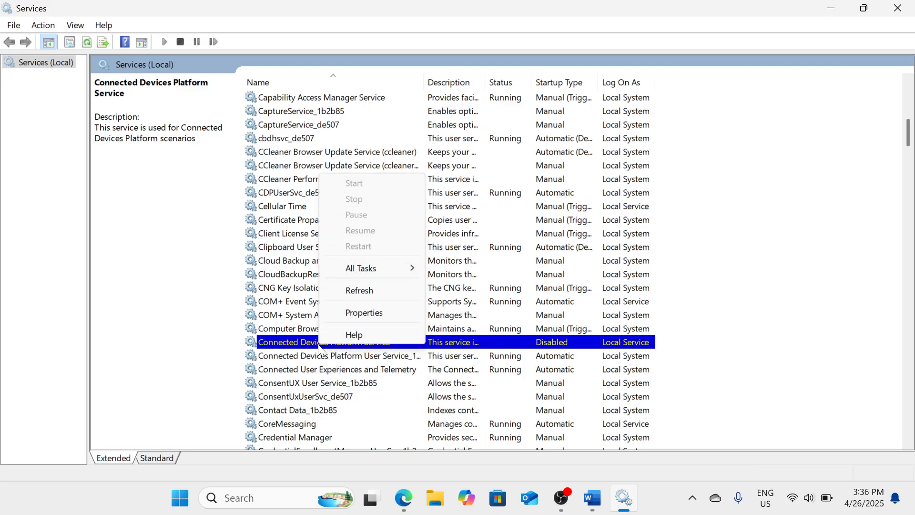
left_click(362, 316)
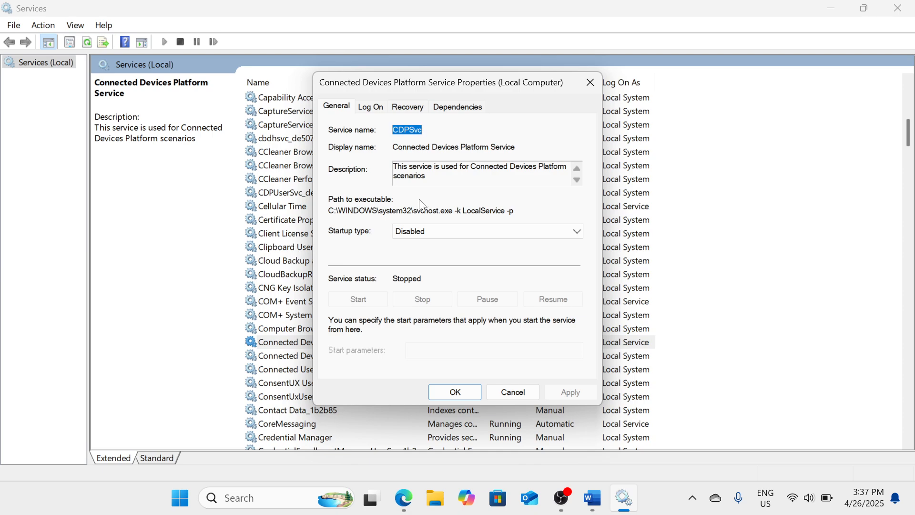
left_click(428, 234)
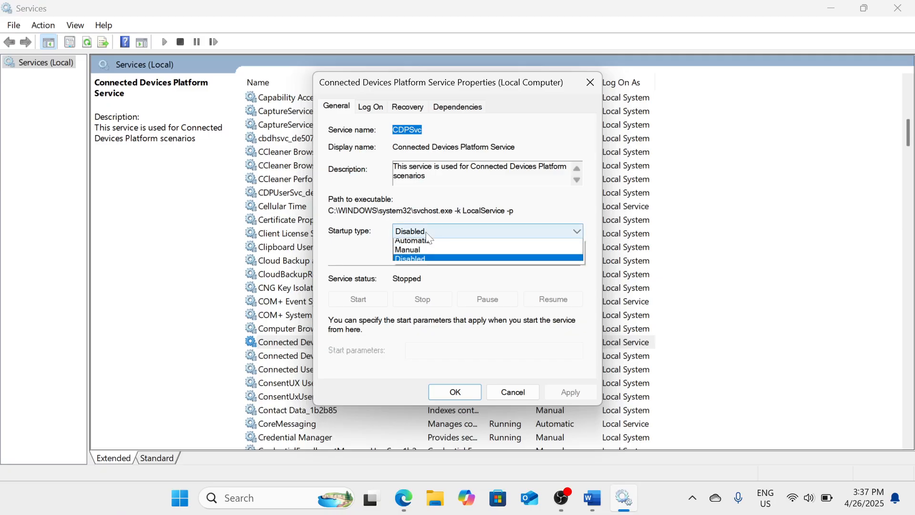
left_click(428, 270)
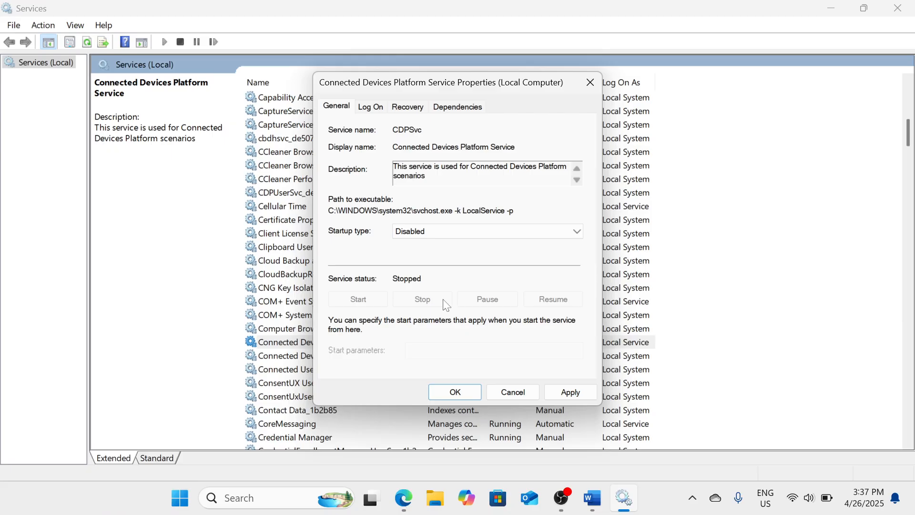
left_click(571, 392)
left_click(455, 392)
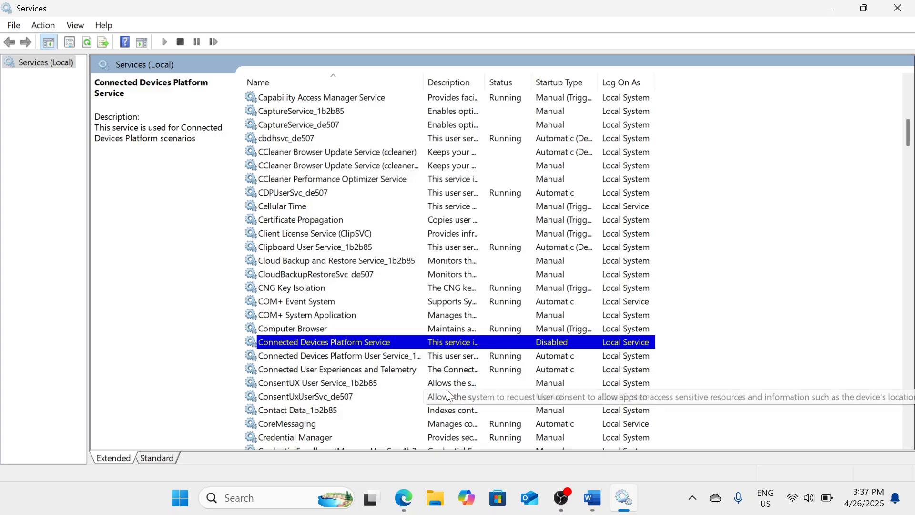
left_click(911, 8)
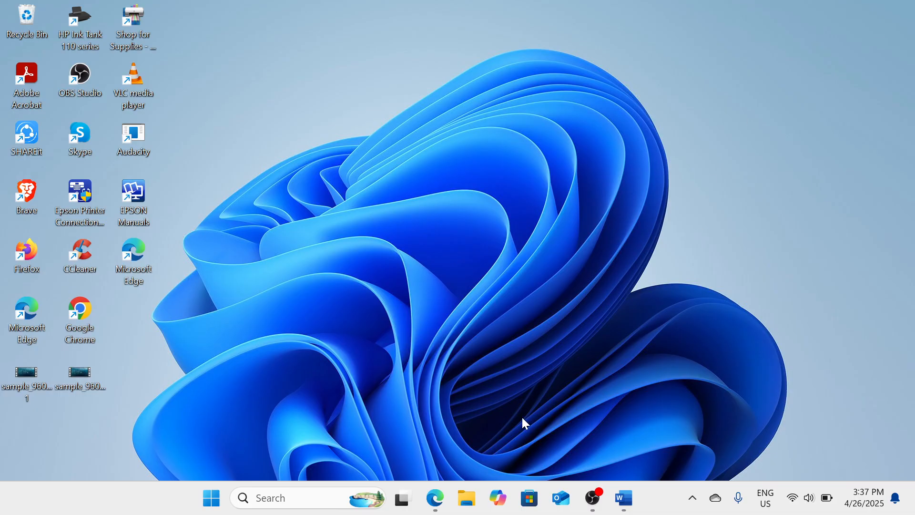
Step: In File Explorer, examine the error-checking and optimization tools in Local Disk (C:)'s properties, and close both windows
left_click(474, 499)
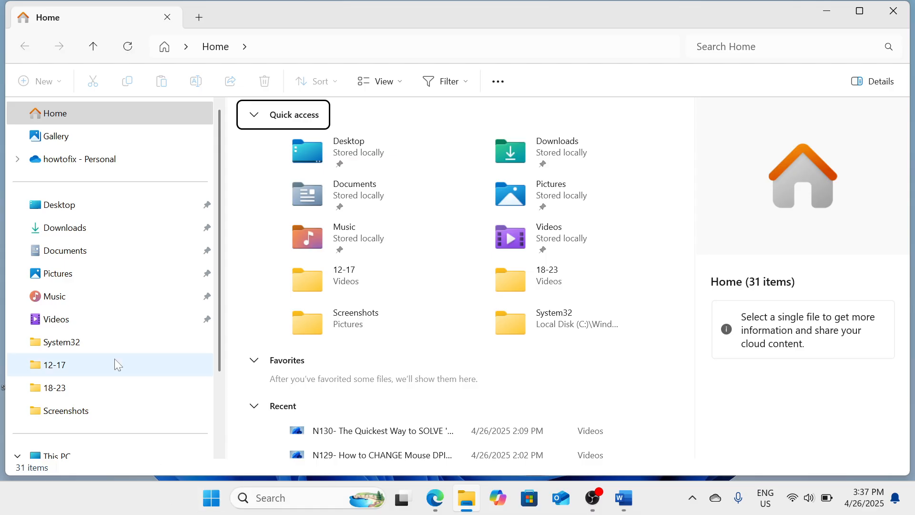
left_click(91, 457)
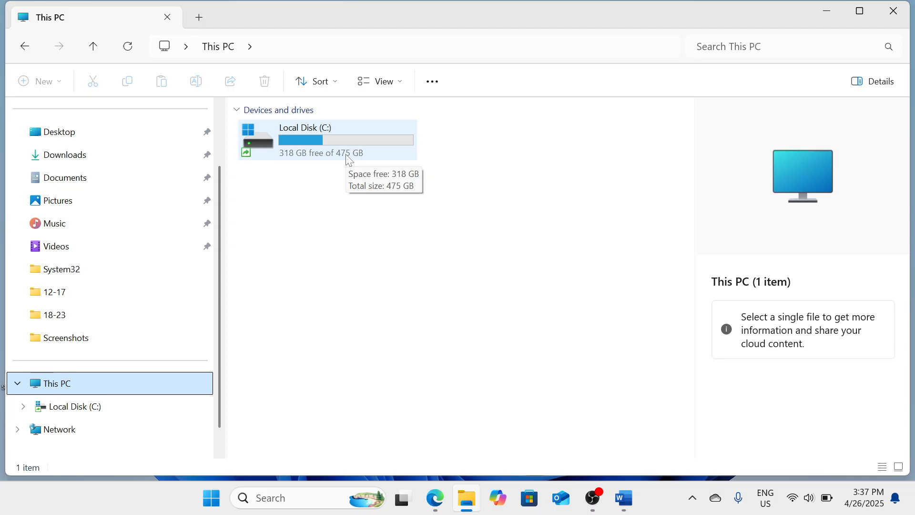
right_click(350, 161)
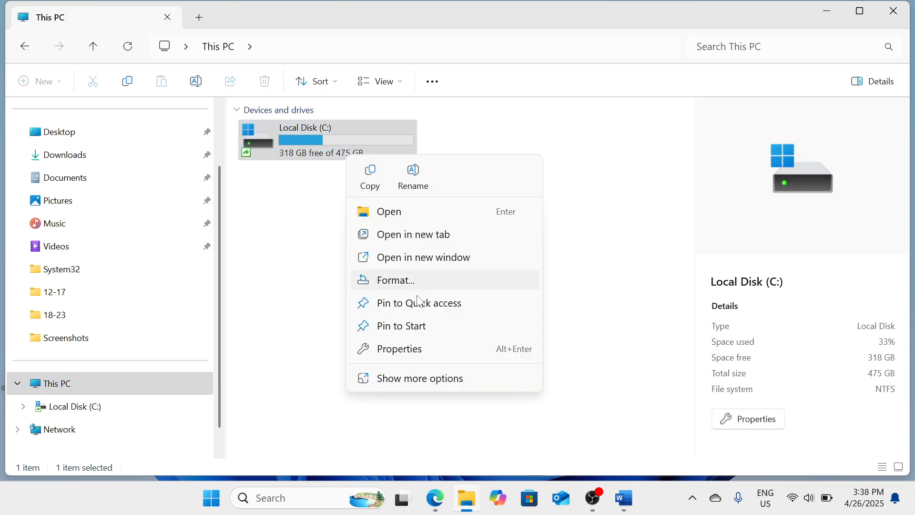
left_click(433, 352)
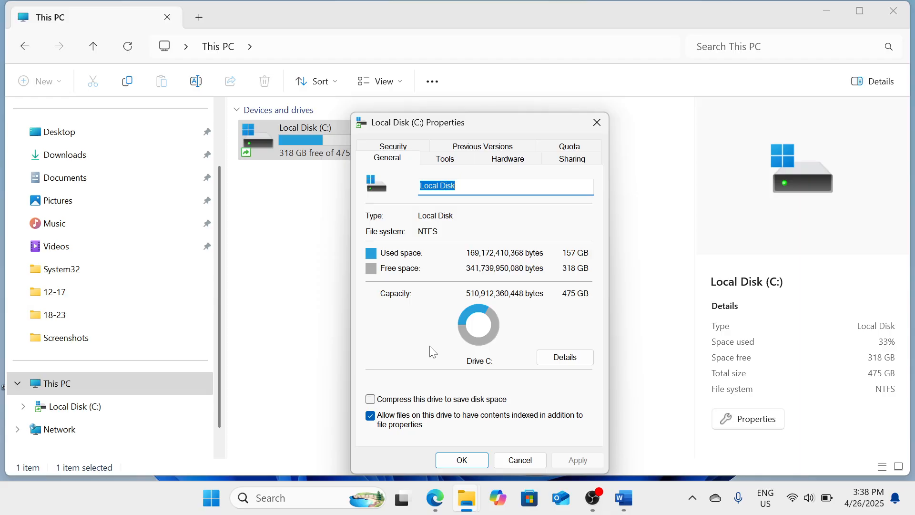
left_click(454, 160)
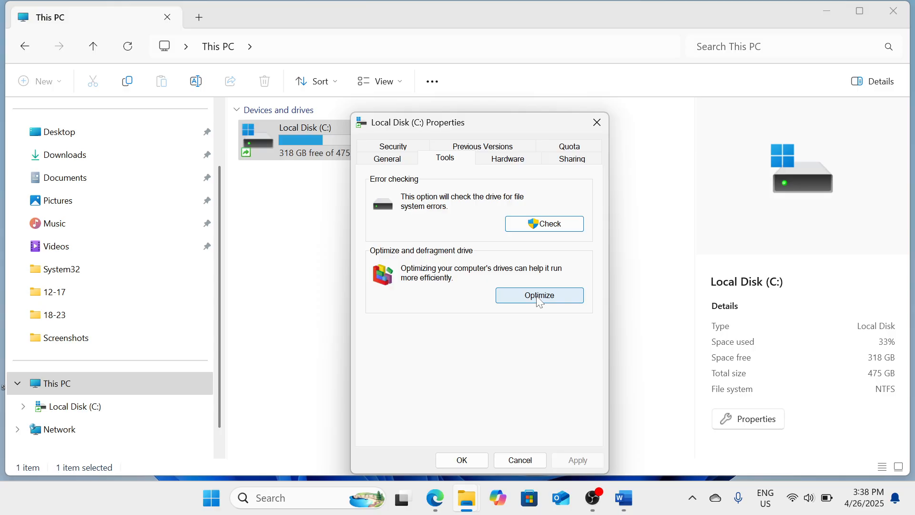
left_click(475, 462)
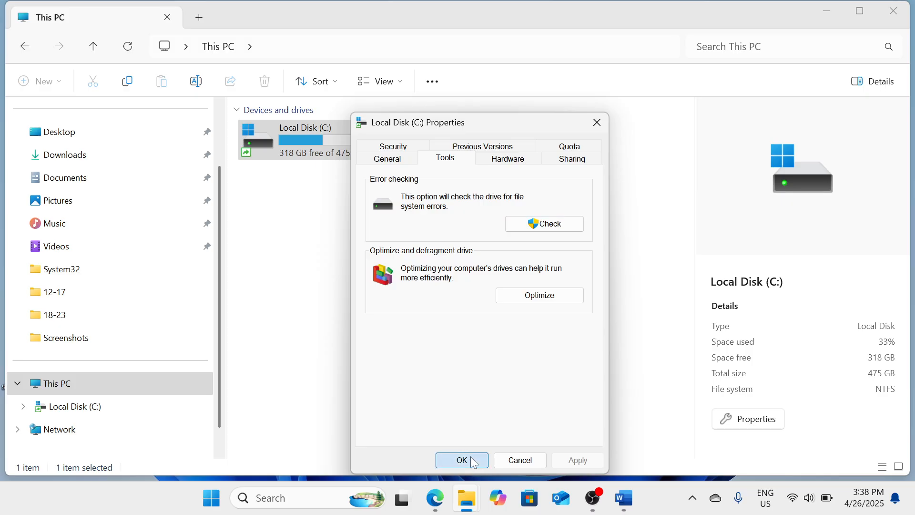
left_click(895, 12)
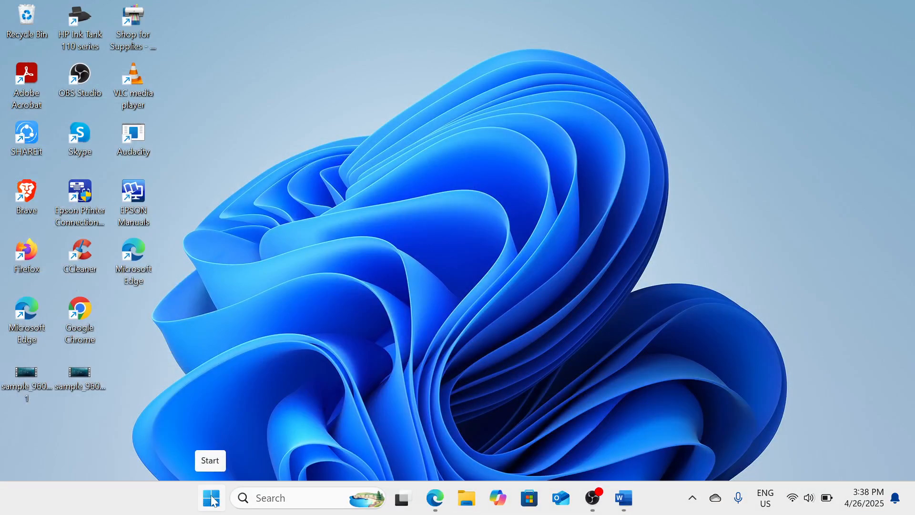
Step: Install all available updates from Windows Update in Settings, and close the Settings window
right_click(214, 501)
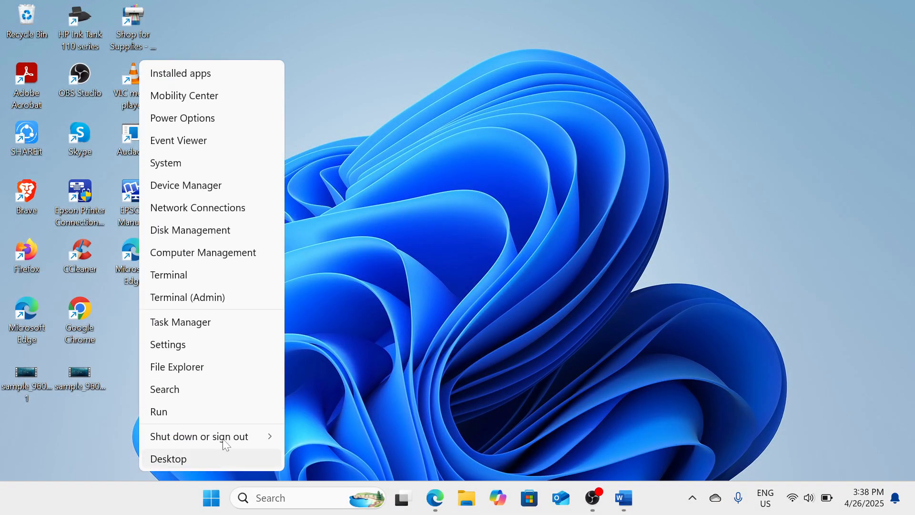
left_click(254, 345)
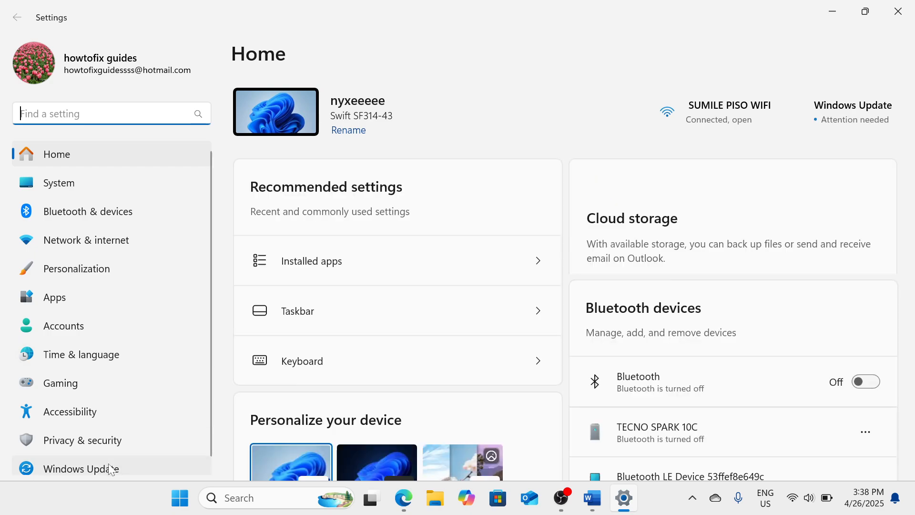
left_click(116, 469)
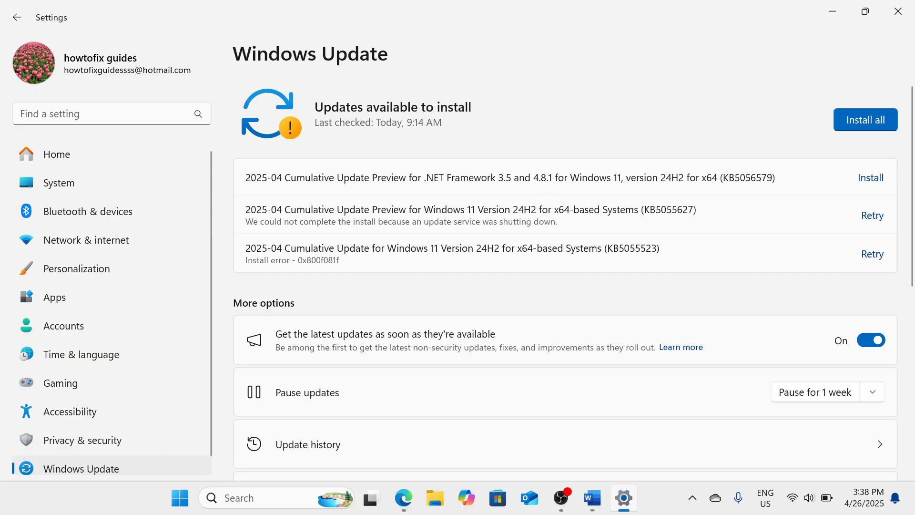
left_click(871, 117)
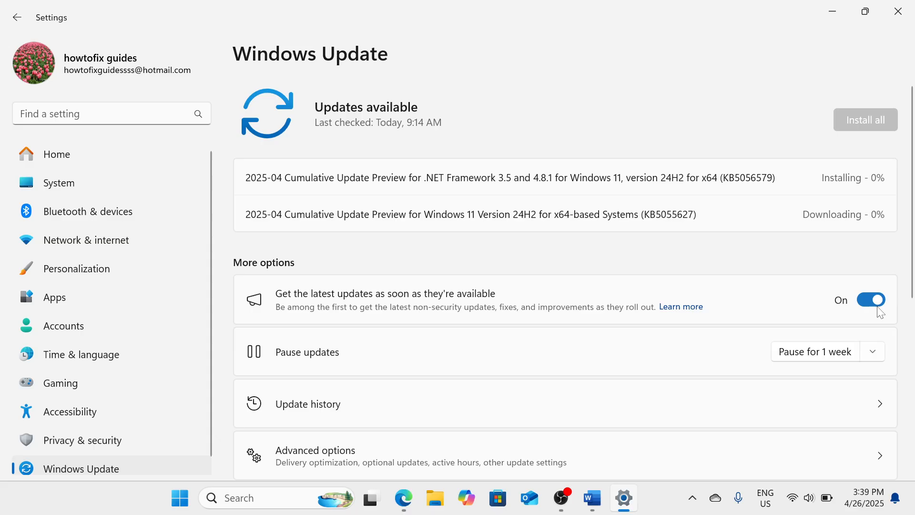
left_click(912, 13)
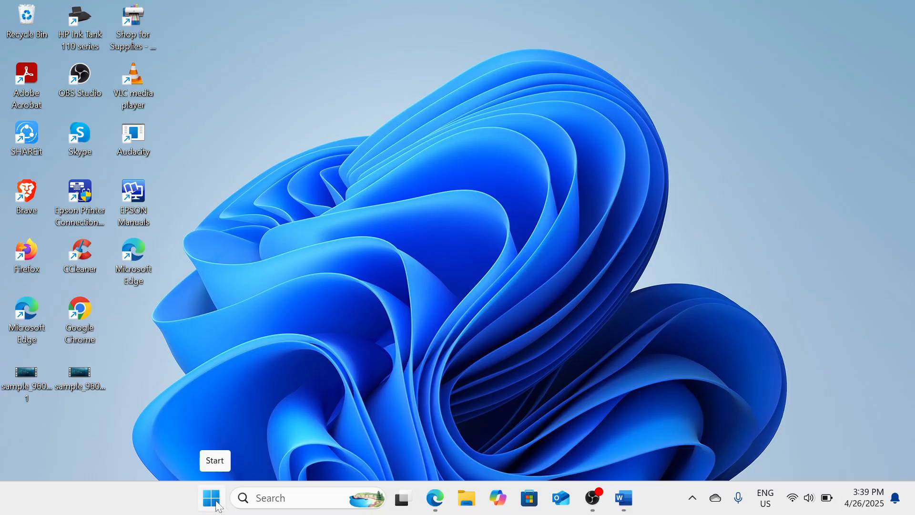
Step: In Settings, examine the installed apps list and the uninstall option offered for Acer Configuration Manager
right_click(217, 507)
left_click(189, 341)
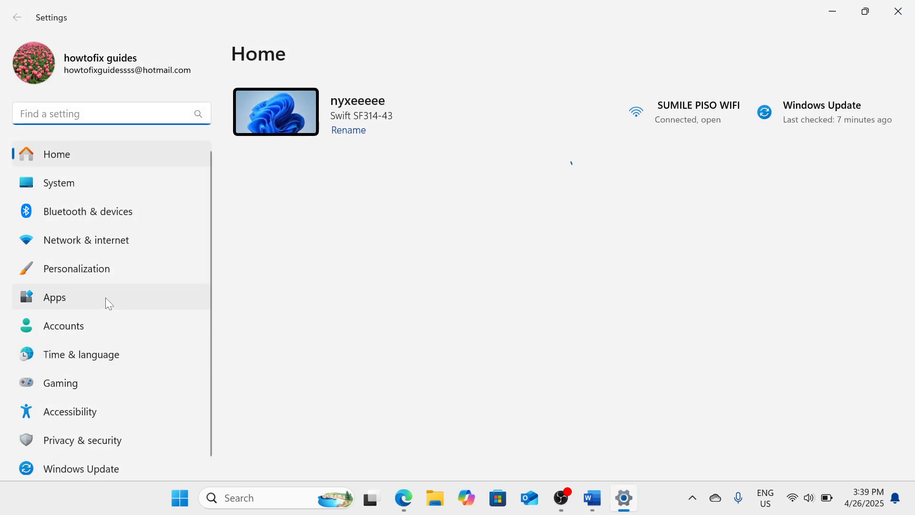
left_click(105, 297)
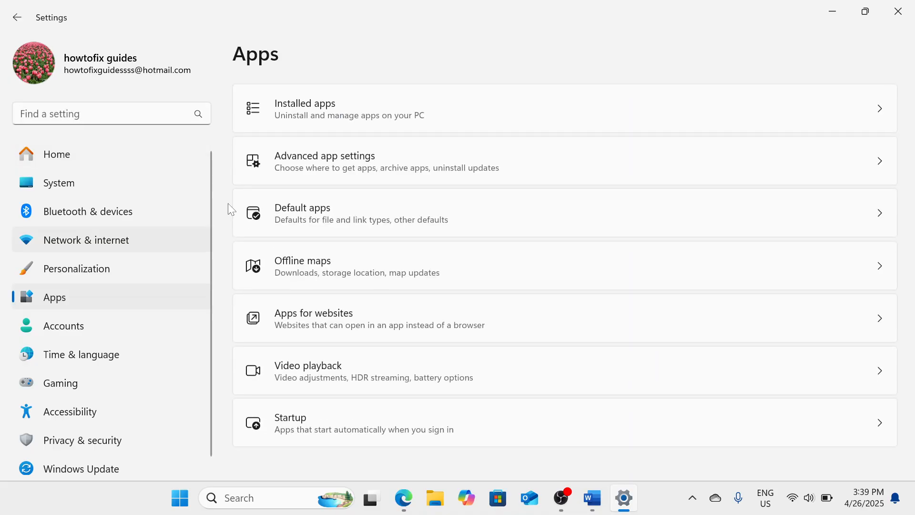
left_click(389, 109)
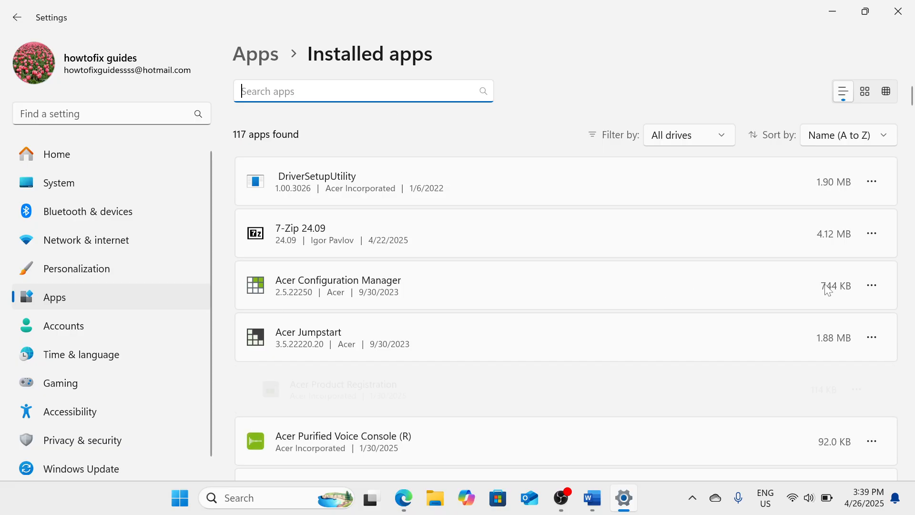
left_click(872, 286)
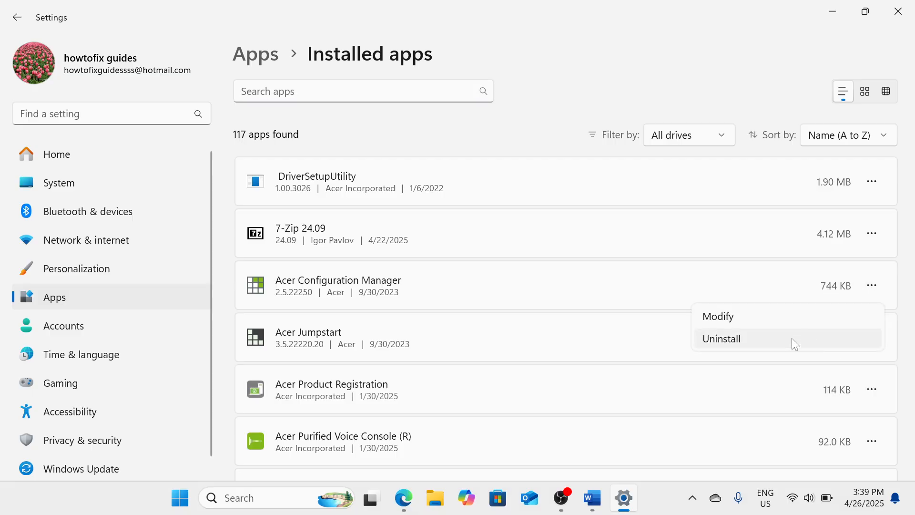
left_click(756, 24)
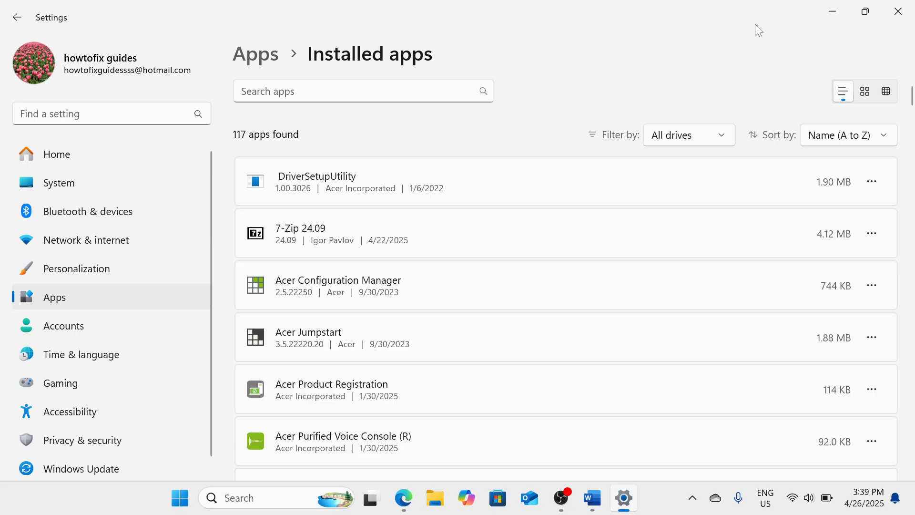
scroll(639, 245, "down", 10)
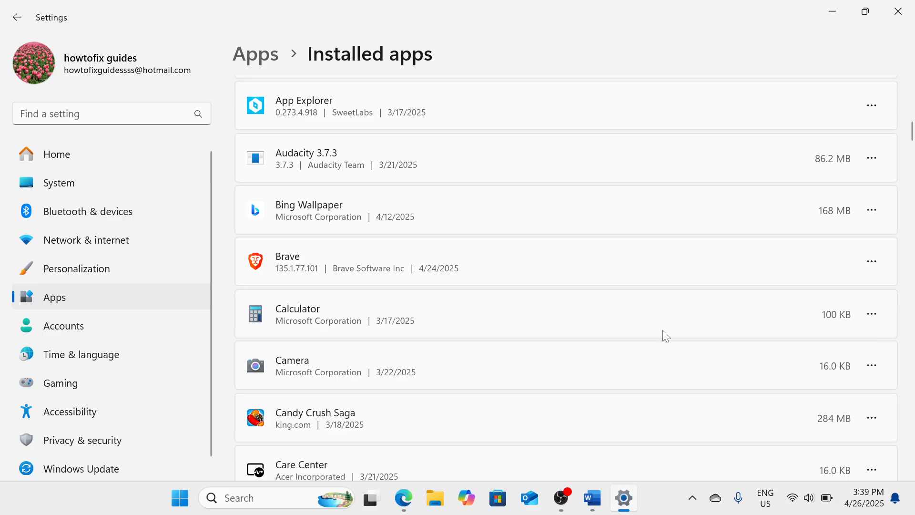
Step: Examine the startup apps and their on/off switches in the Apps settings, and close the Settings window
left_click(260, 61)
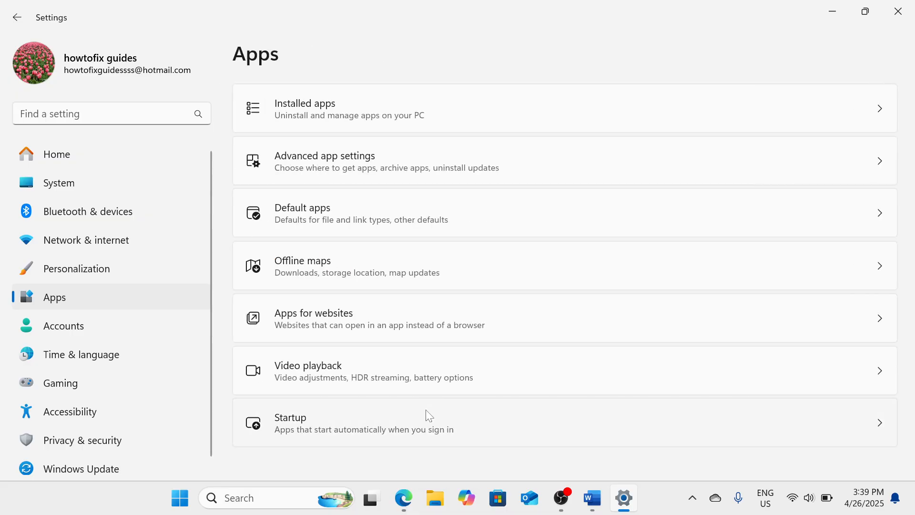
left_click(426, 412)
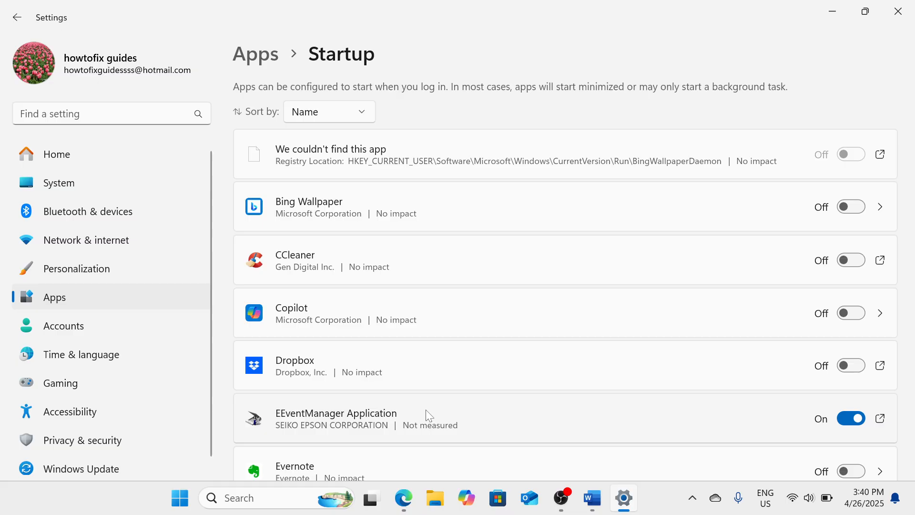
left_click(862, 370)
left_click(851, 372)
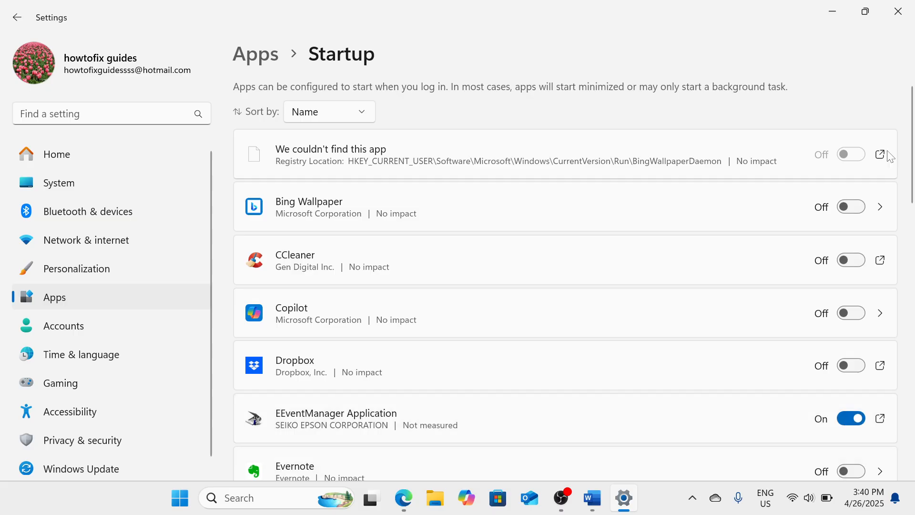
left_click(913, 5)
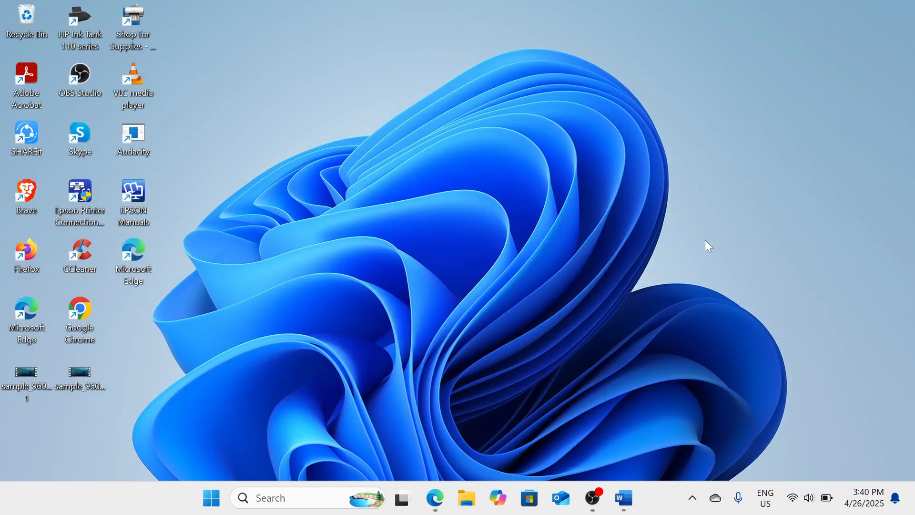
left_click(592, 499)
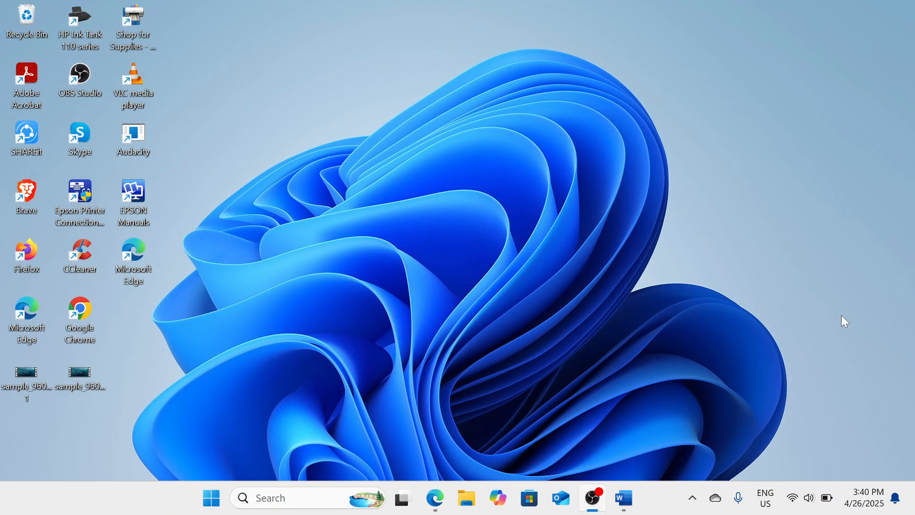